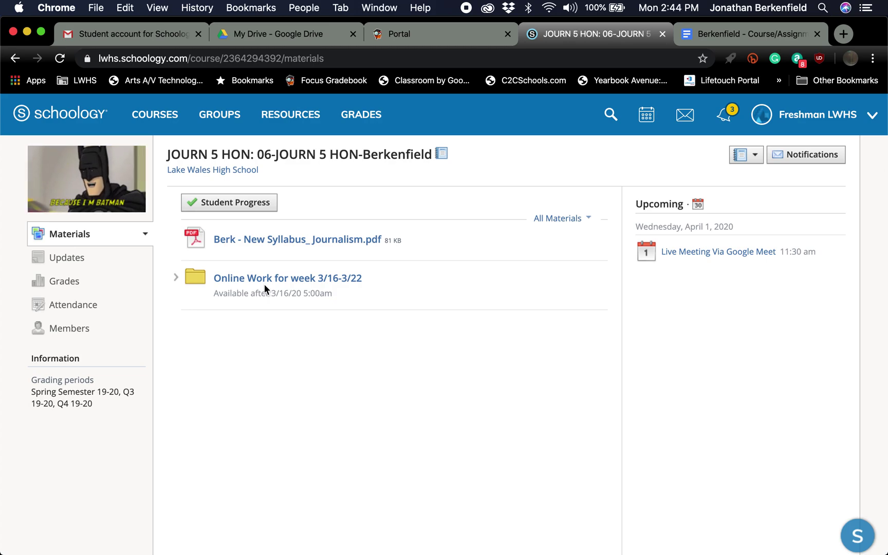
# Look through the contents of the "Online Work for week 3/16-3/22" folder and return to the course materials.
pyautogui.click(176, 279)
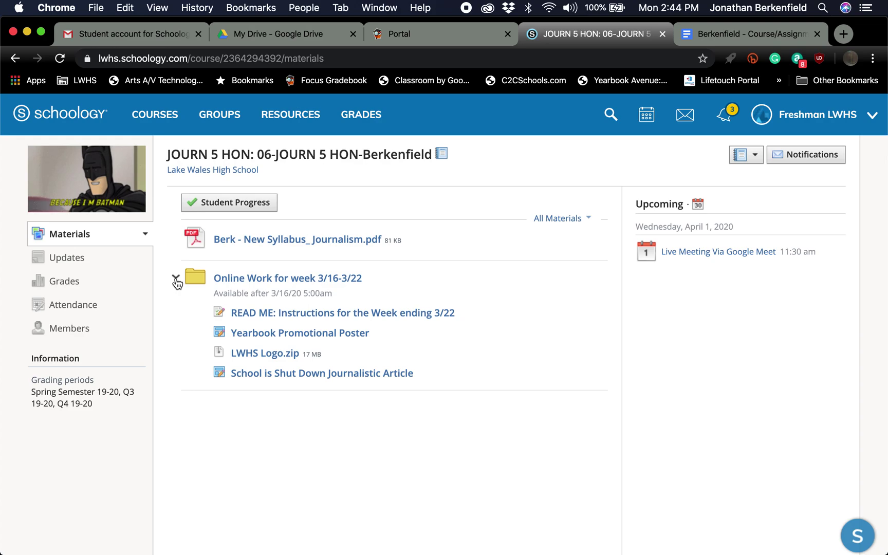
pyautogui.click(241, 279)
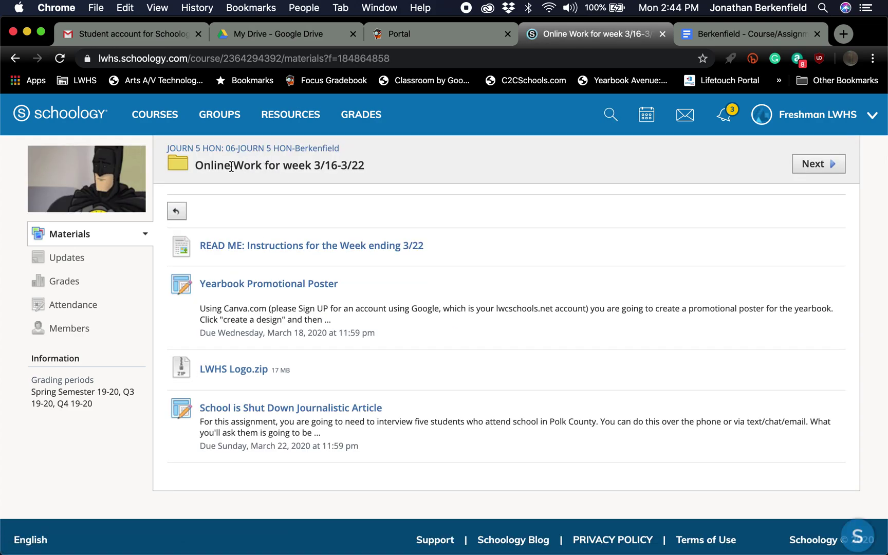
pyautogui.click(304, 149)
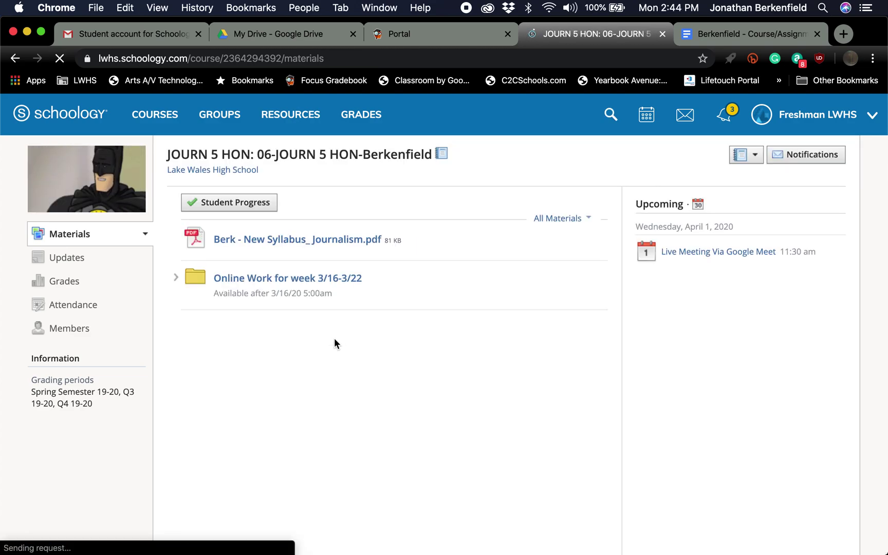
pyautogui.click(258, 279)
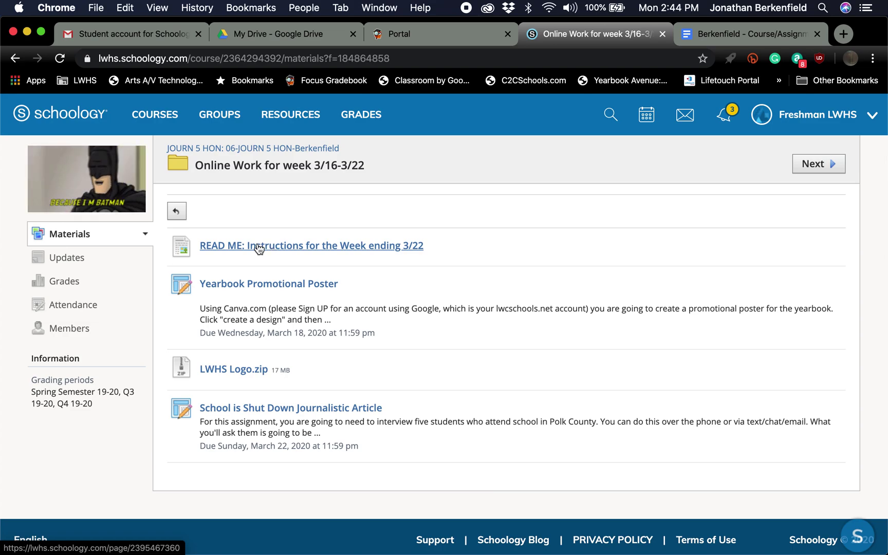
pyautogui.click(177, 216)
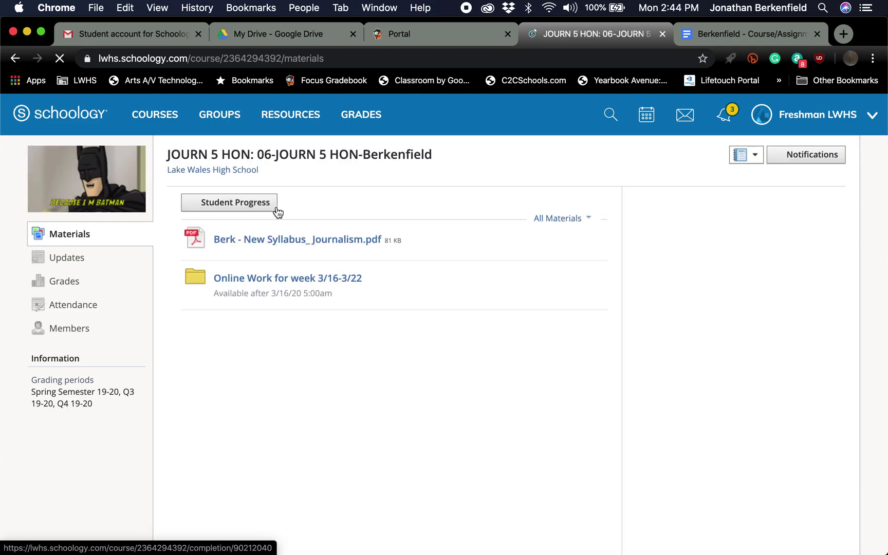
# Review the course's grades for Q4 19-20, collapsing and re-expanding the Assessments category.
pyautogui.click(67, 281)
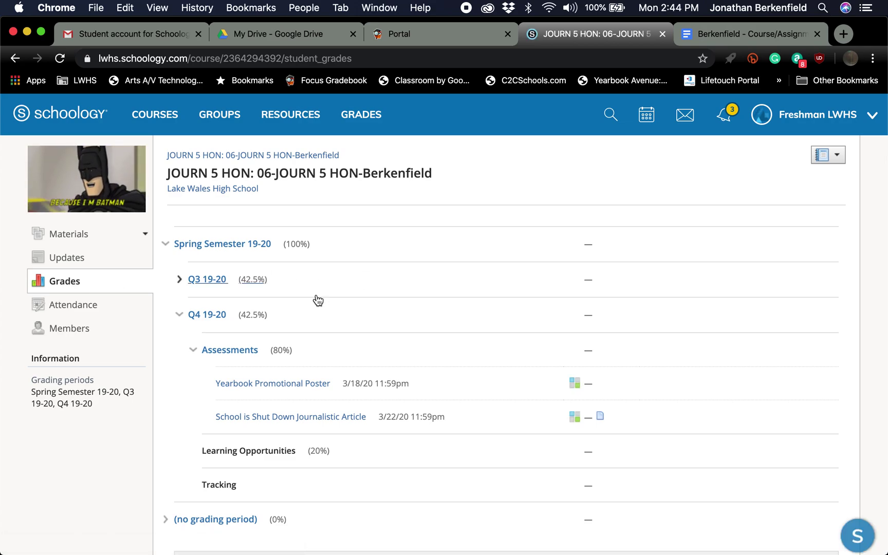
pyautogui.scroll(-3, 317, 299)
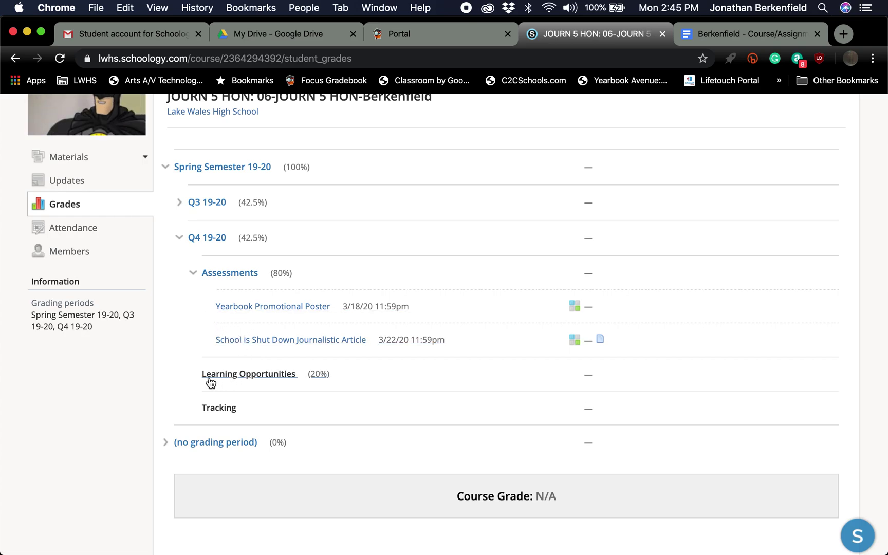
pyautogui.click(193, 273)
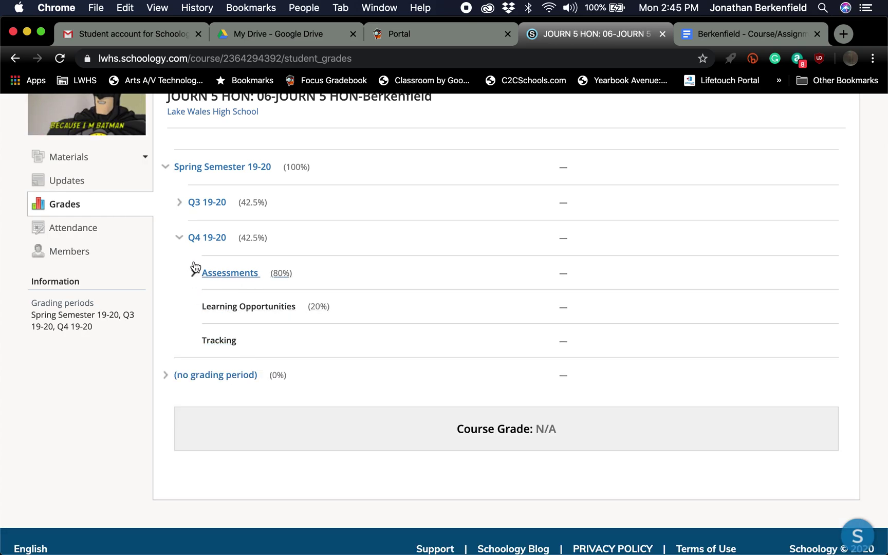
pyautogui.click(194, 271)
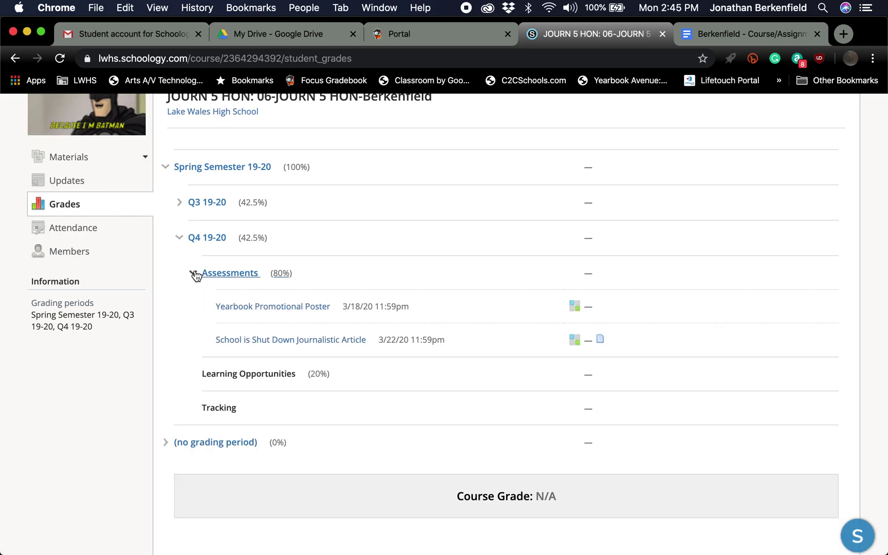
# Open the Yearbook Promotional Poster assignment from the grades and examine its instructions, submission area, grading rubric and comments.
pyautogui.click(290, 306)
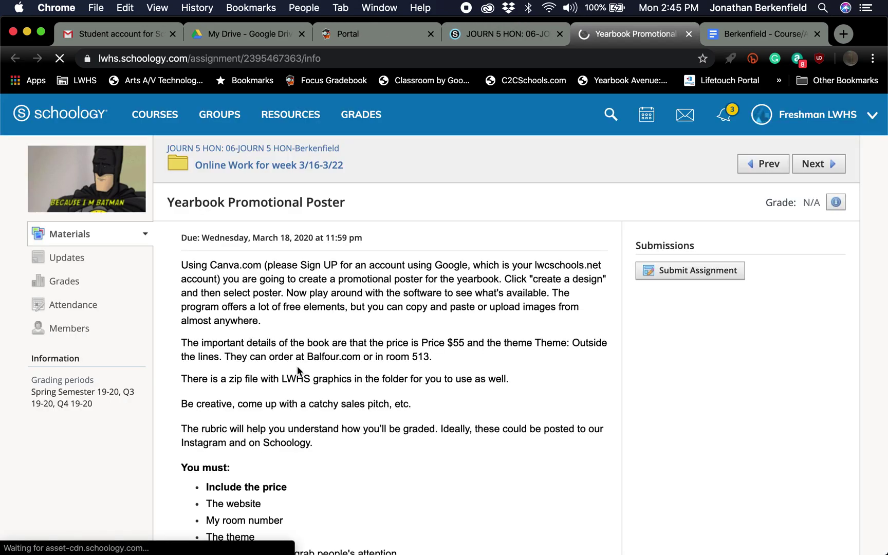
pyautogui.scroll(-3, 421, 385)
pyautogui.scroll(3, 421, 386)
pyautogui.scroll(-3, 415, 295)
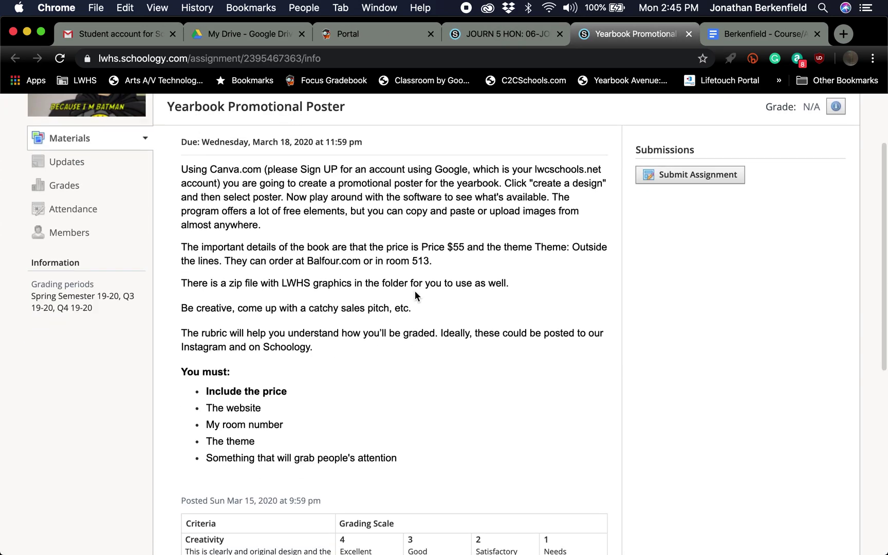
pyautogui.scroll(3, 416, 295)
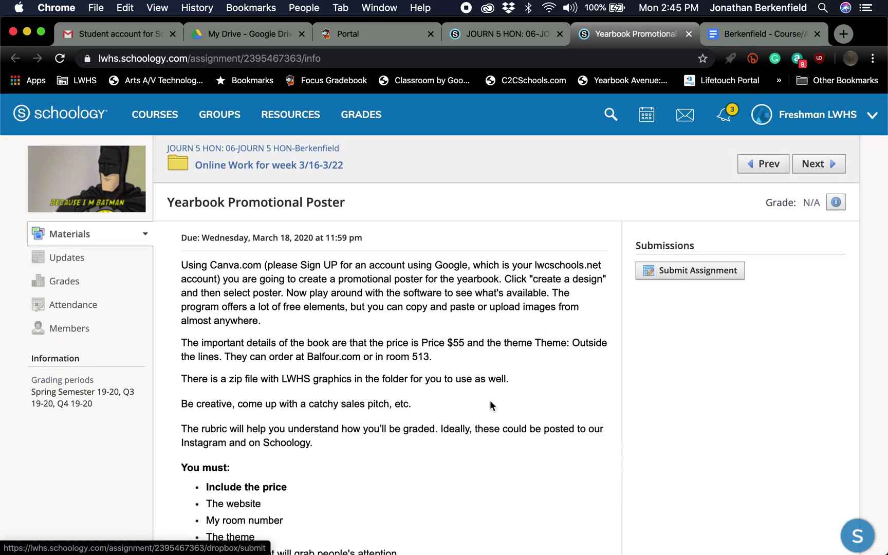
pyautogui.scroll(-5, 490, 399)
pyautogui.scroll(5, 517, 408)
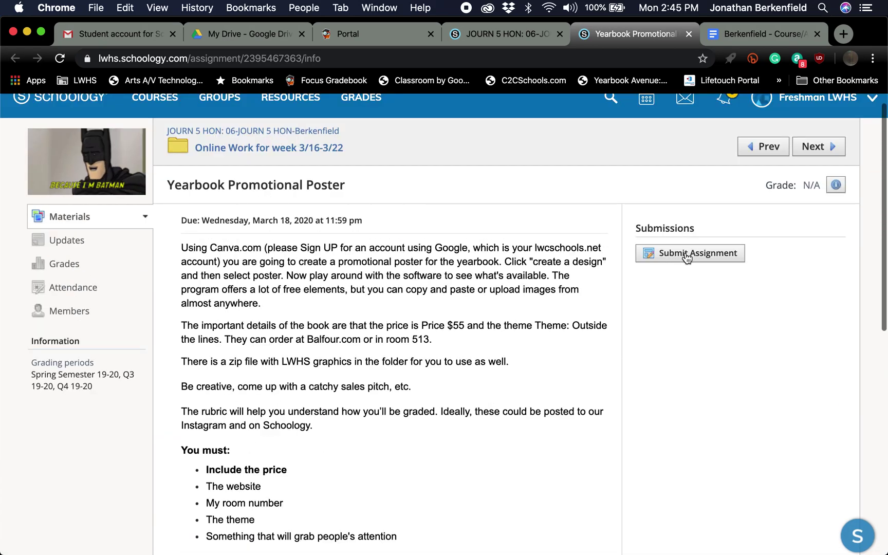
pyautogui.scroll(-6, 422, 443)
pyautogui.scroll(2, 422, 442)
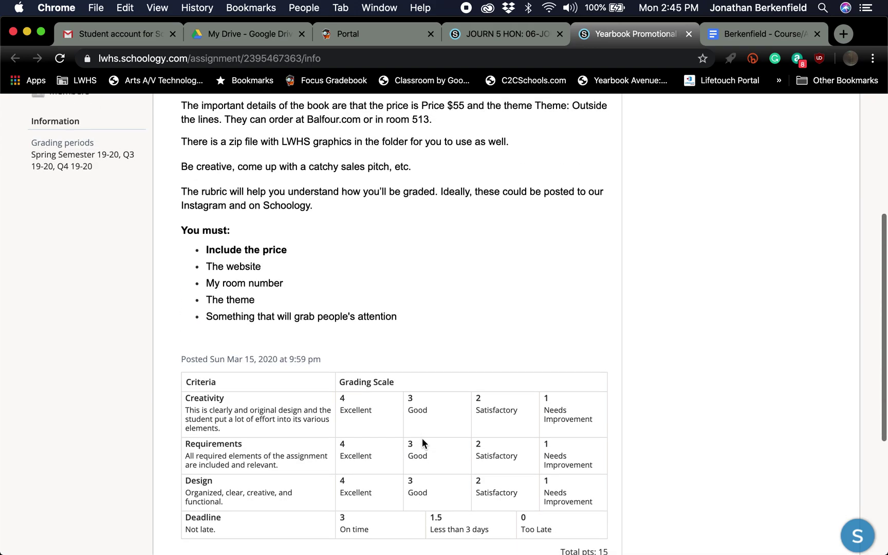
pyautogui.scroll(-1, 422, 441)
pyautogui.scroll(-5, 422, 394)
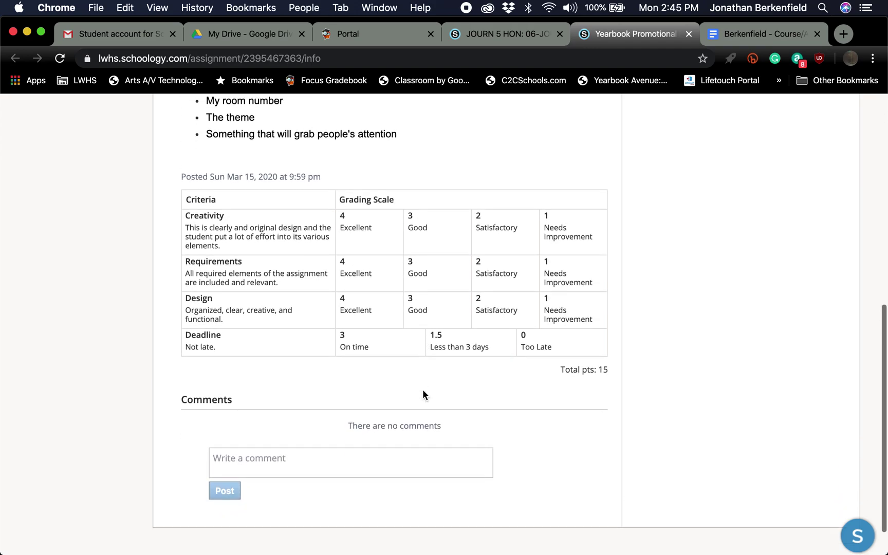
pyautogui.scroll(11, 422, 394)
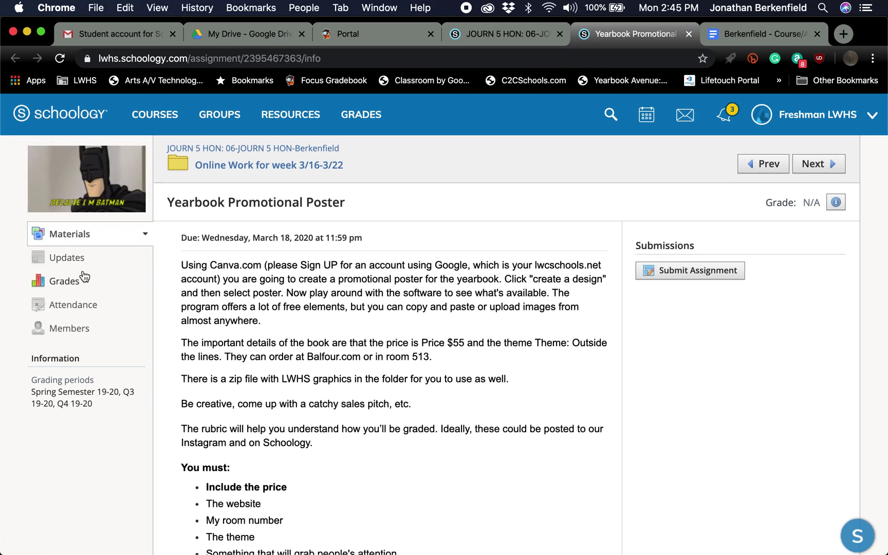
pyautogui.scroll(-1, 247, 432)
pyautogui.scroll(1, 248, 433)
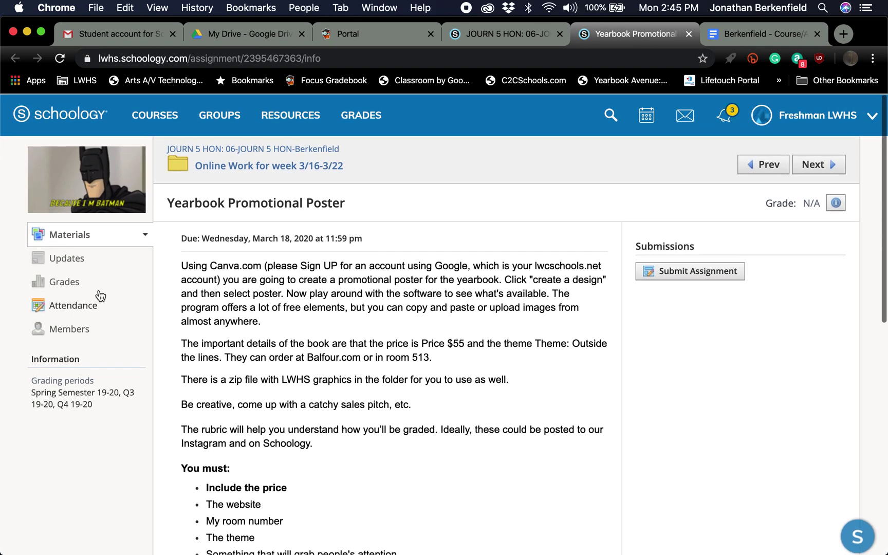
# Check the course updates and revisit the "Online Work for week 3/16-3/22" folder, ending back at the course materials.
pyautogui.click(74, 266)
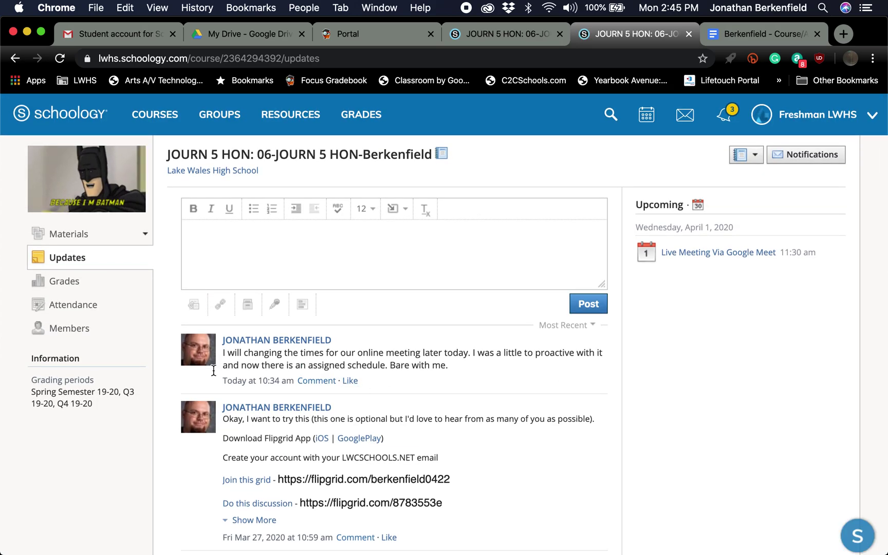
pyautogui.click(82, 234)
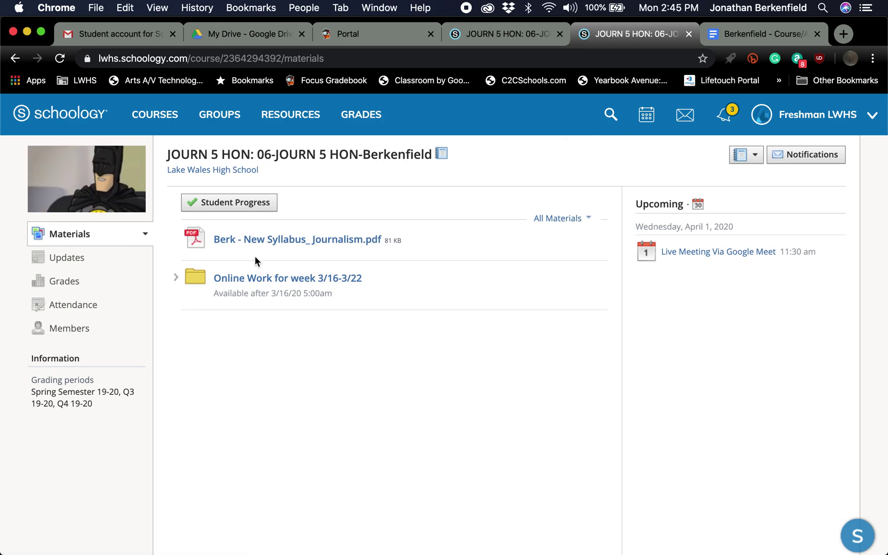
pyautogui.click(265, 280)
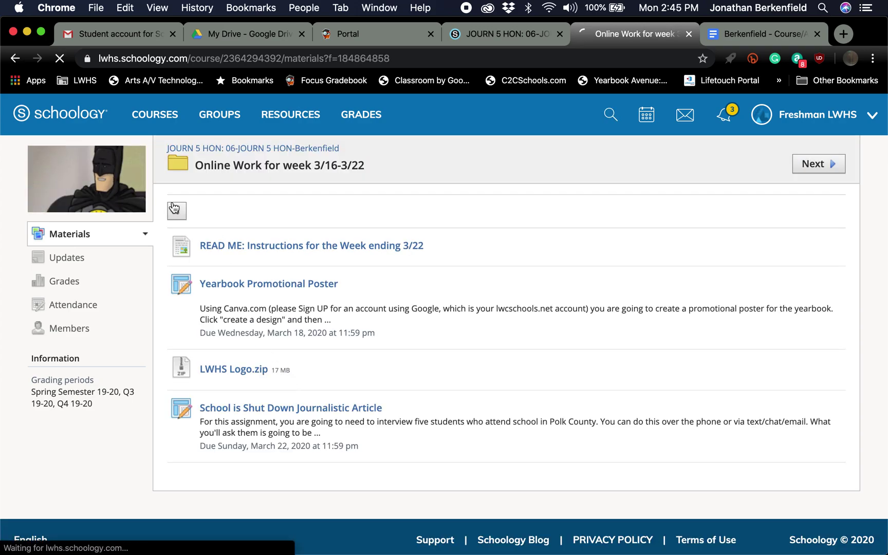
pyautogui.click(174, 208)
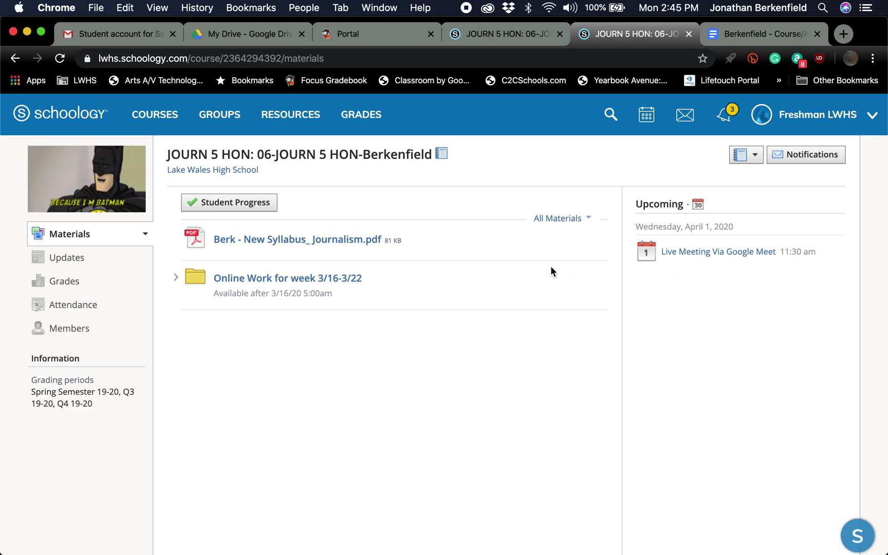
# Start a new message and add the course teacher as the recipient.
pyautogui.click(688, 115)
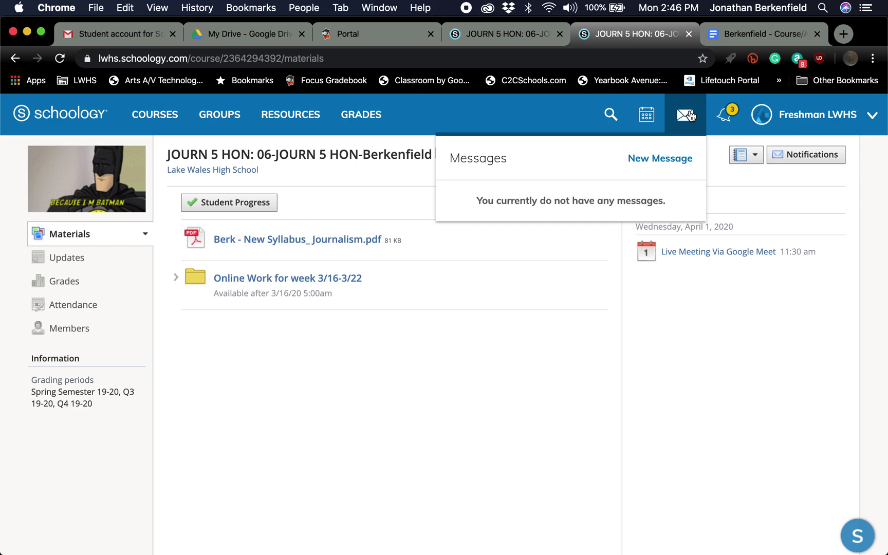
pyautogui.click(668, 164)
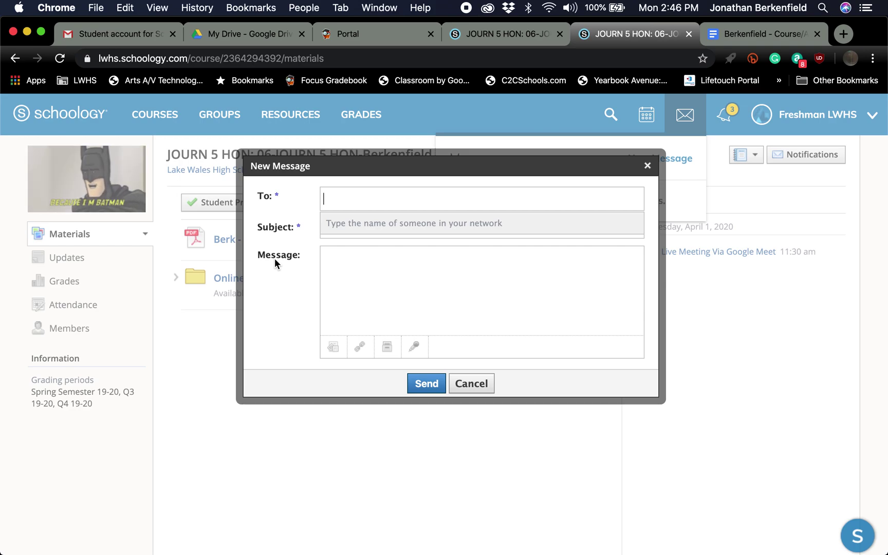
pyautogui.write('berkenfield')
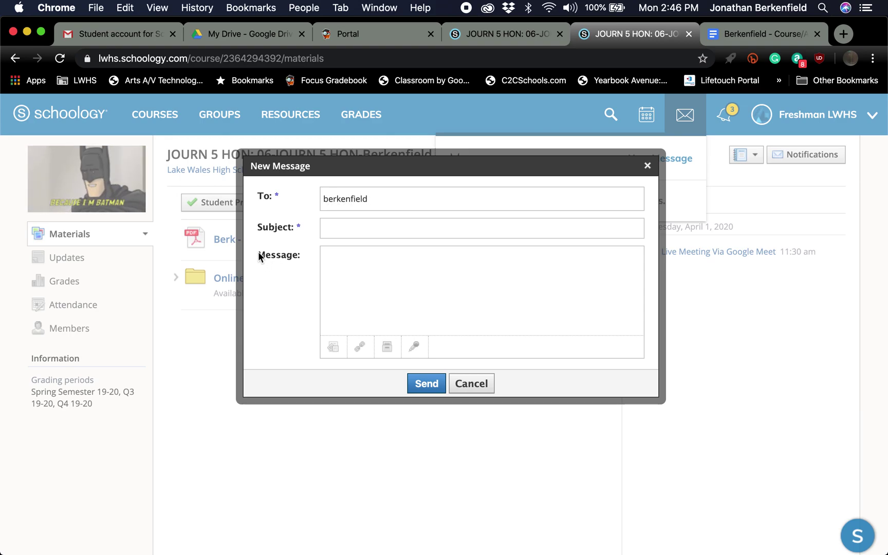
pyautogui.click(400, 231)
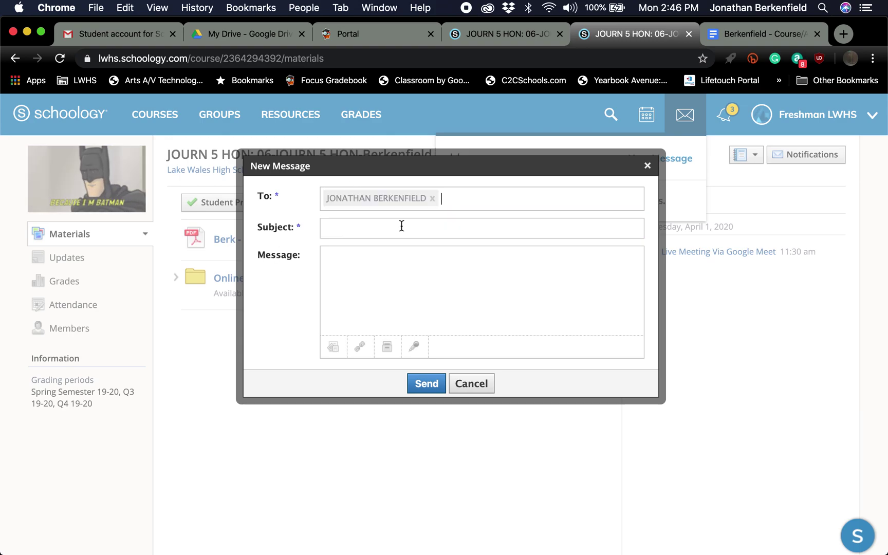
# Send the message with subject "Make up test" and text "When would I be able to make up that test?".
pyautogui.click(379, 229)
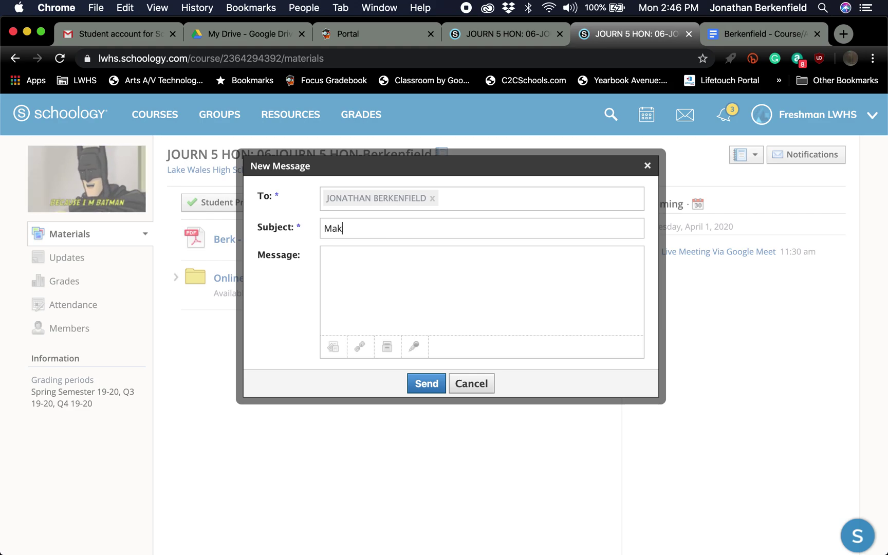
pyautogui.click(398, 267)
pyautogui.write('When would I be ab')
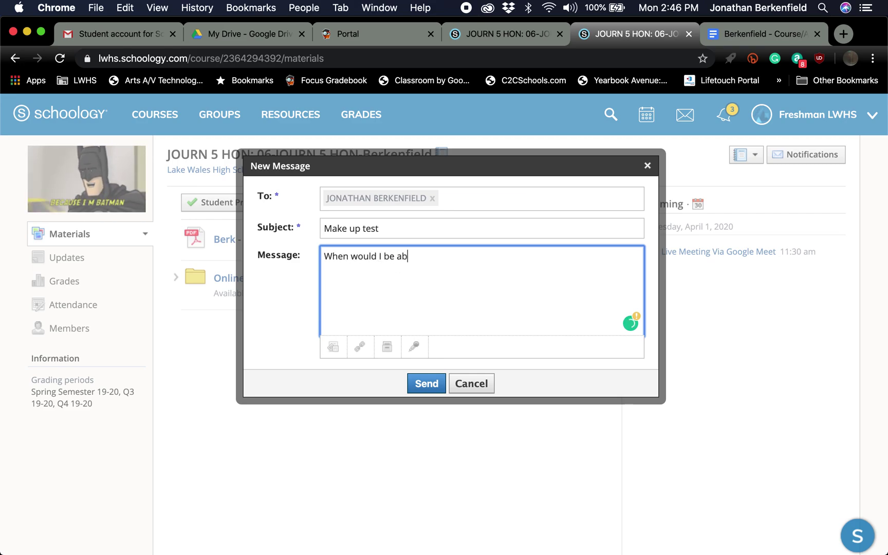
pyautogui.write('e up that test?')
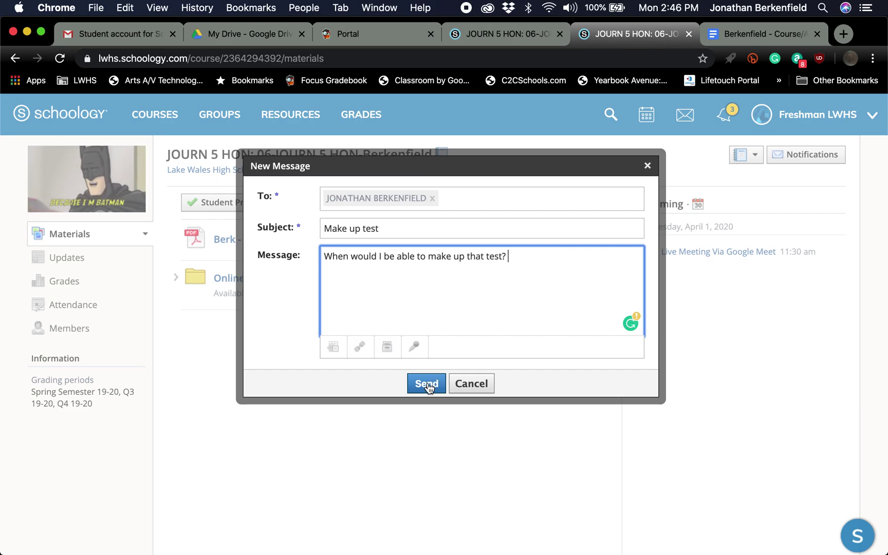
pyautogui.click(426, 384)
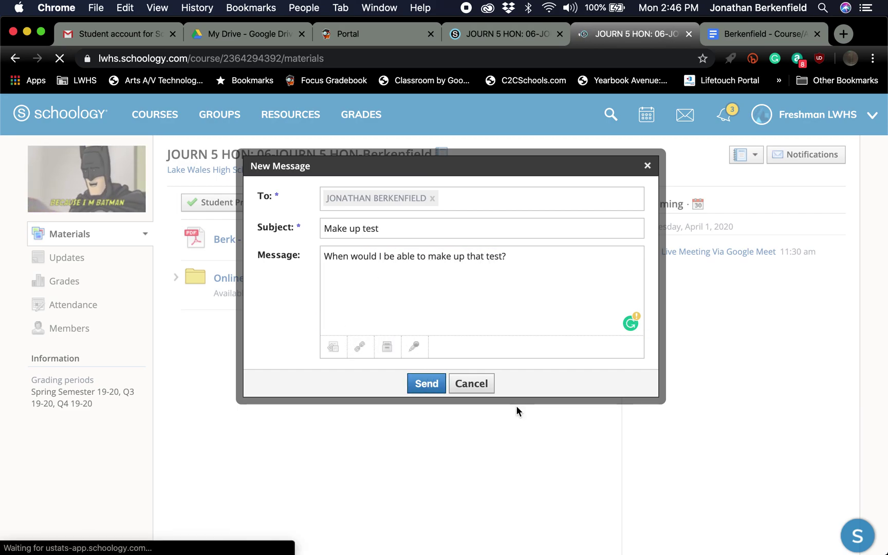